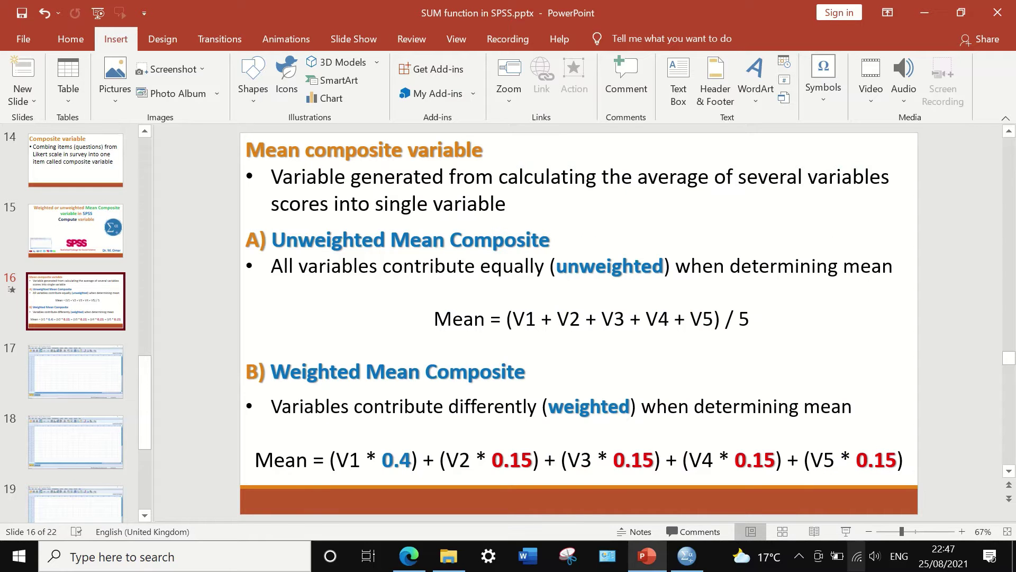
Step: Switch to the SPSS Data Editor and delete the existing UnweightedMean variable from the dataset
{"action": "left_click", "coordinate": [687, 556]}
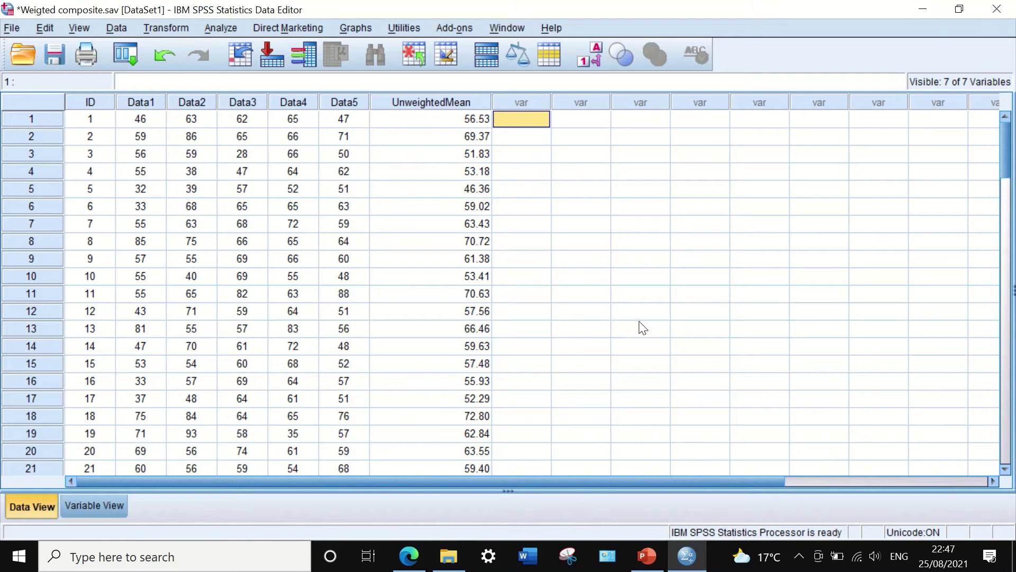
{"action": "left_click", "coordinate": [425, 103]}
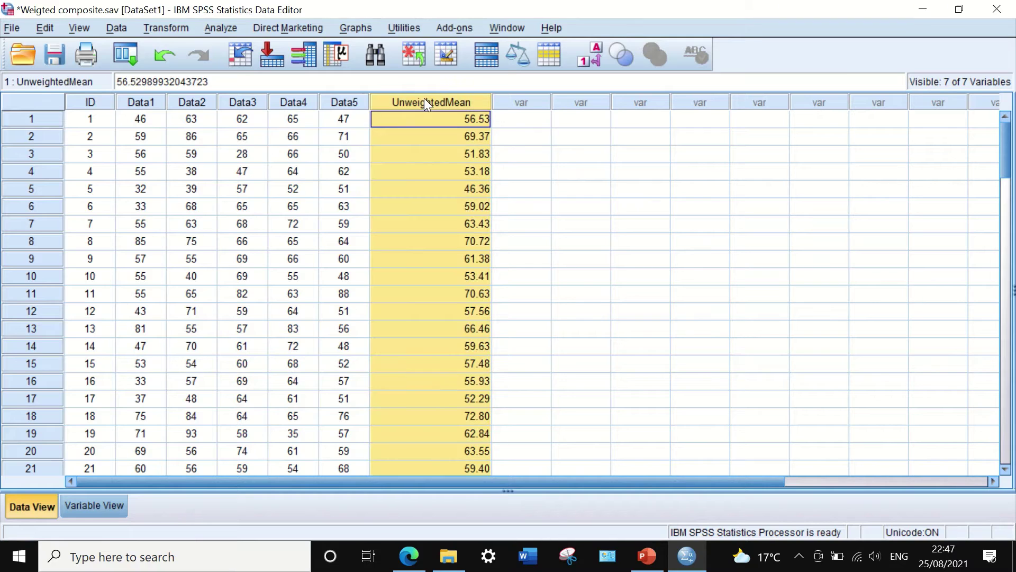
{"action": "key", "text": "Delete"}
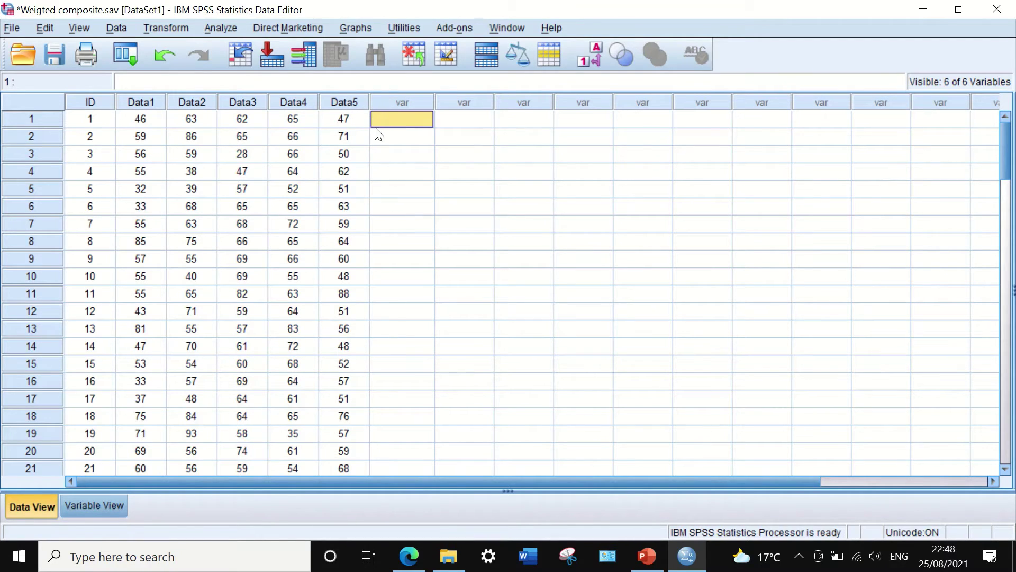
Step: Start a Compute Variable operation with UnweightedMean as the target variable
{"action": "left_click", "coordinate": [170, 27]}
{"action": "left_click", "coordinate": [177, 49]}
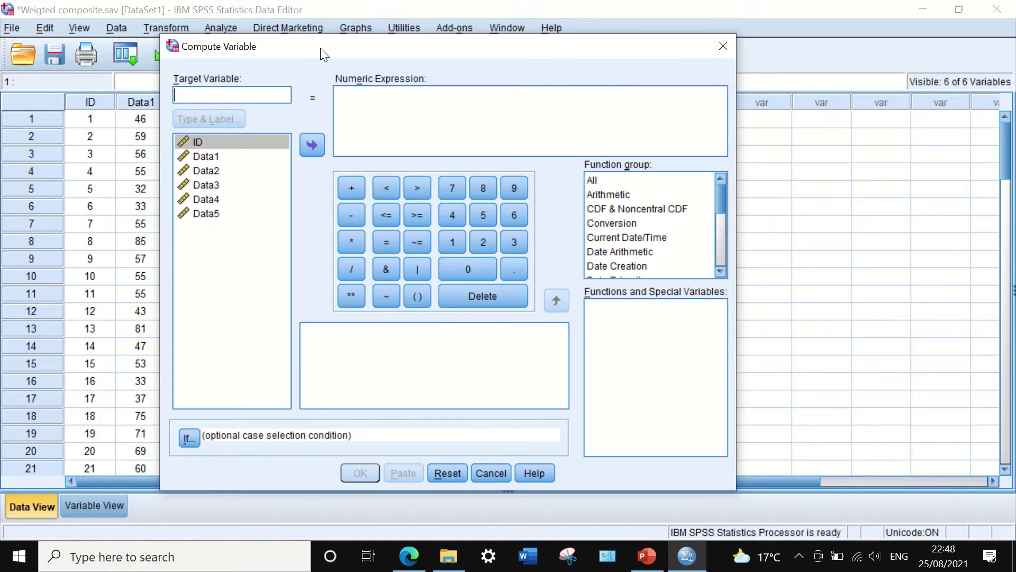
{"action": "left_click_drag", "start_coordinate": [319, 48], "coordinate": [531, 82]}
{"action": "left_click", "coordinate": [502, 127]}
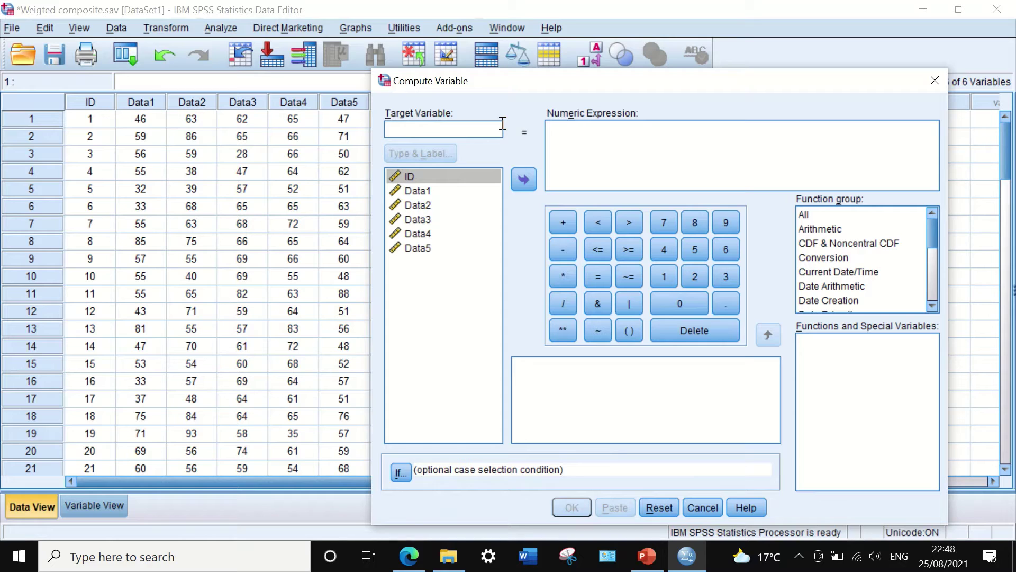
{"action": "type", "text": "Unweighted"}
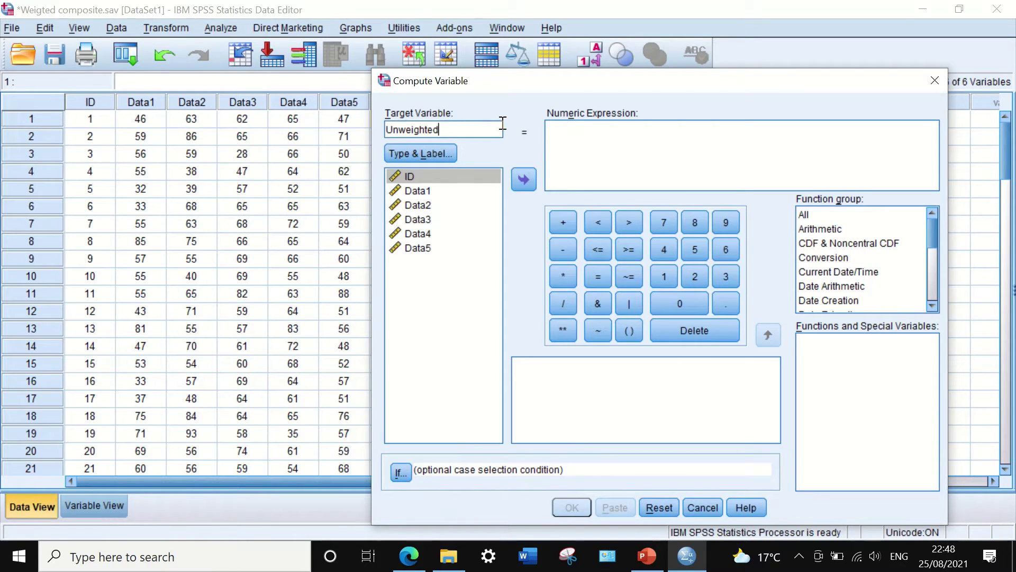
{"action": "type", "text": "Mean"}
{"action": "left_click_drag", "start_coordinate": [684, 84], "coordinate": [585, 59]}
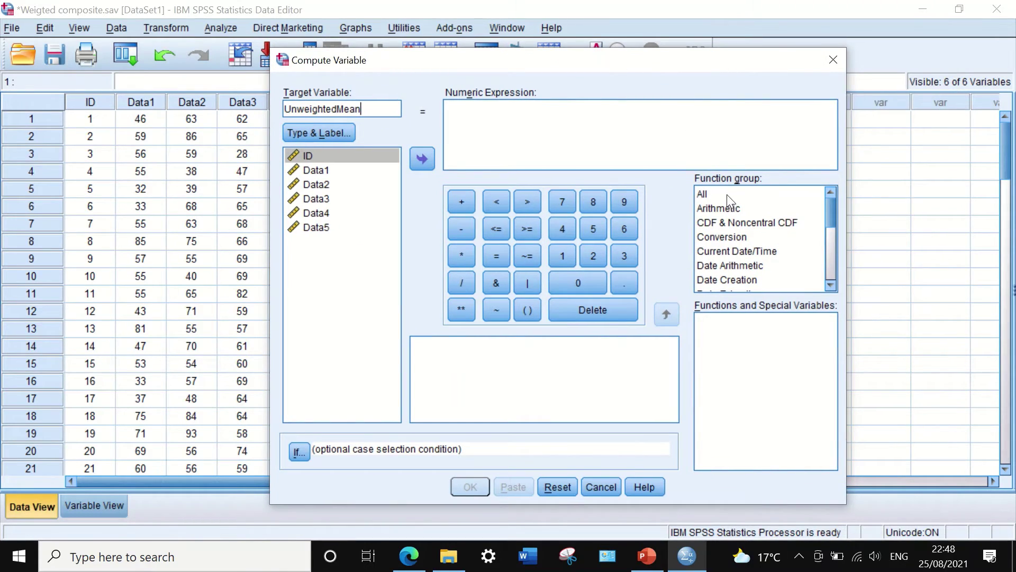
Step: Insert the Mean function from the Statistical group into the numeric expression and clear its placeholder arguments
{"action": "left_click", "coordinate": [703, 200]}
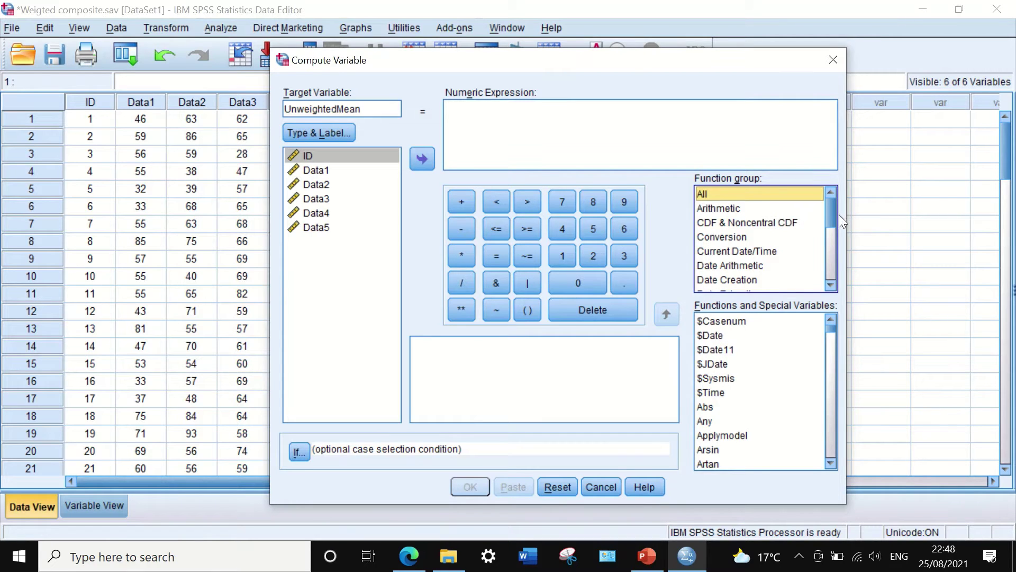
{"action": "left_click_drag", "start_coordinate": [830, 209], "coordinate": [826, 256]}
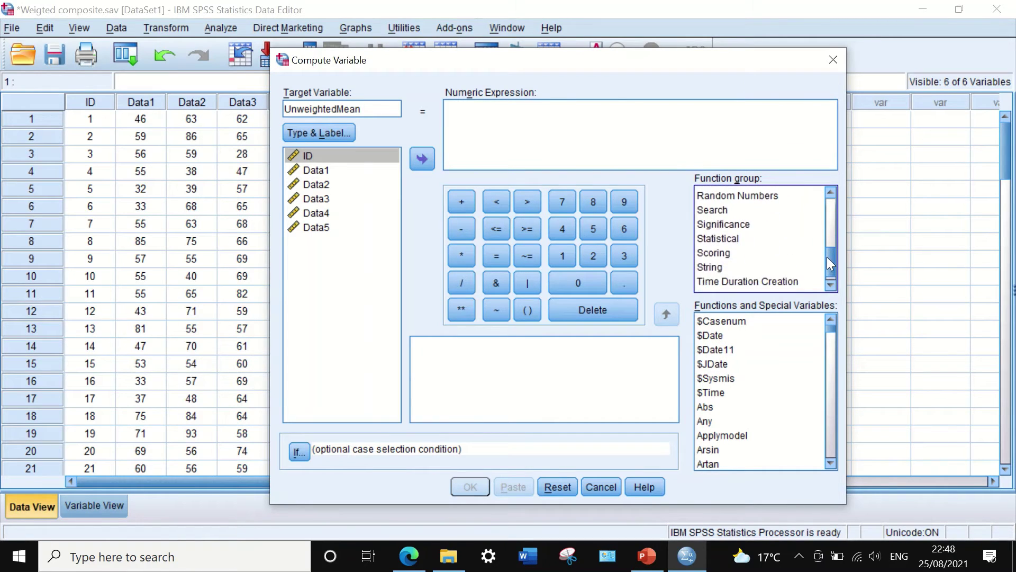
{"action": "left_click", "coordinate": [729, 237]}
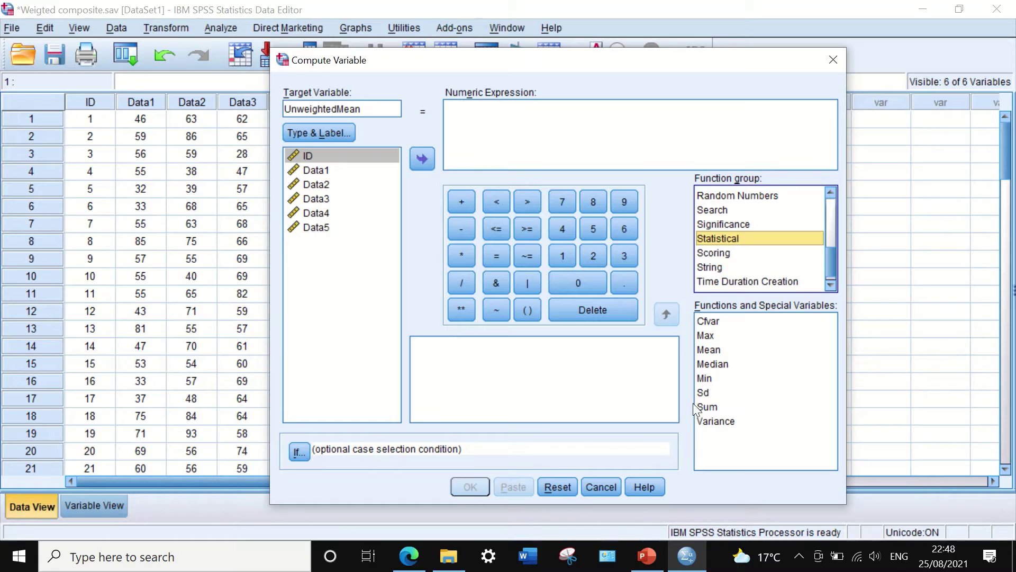
{"action": "left_click", "coordinate": [713, 407]}
{"action": "left_click_drag", "start_coordinate": [741, 408], "coordinate": [707, 399]}
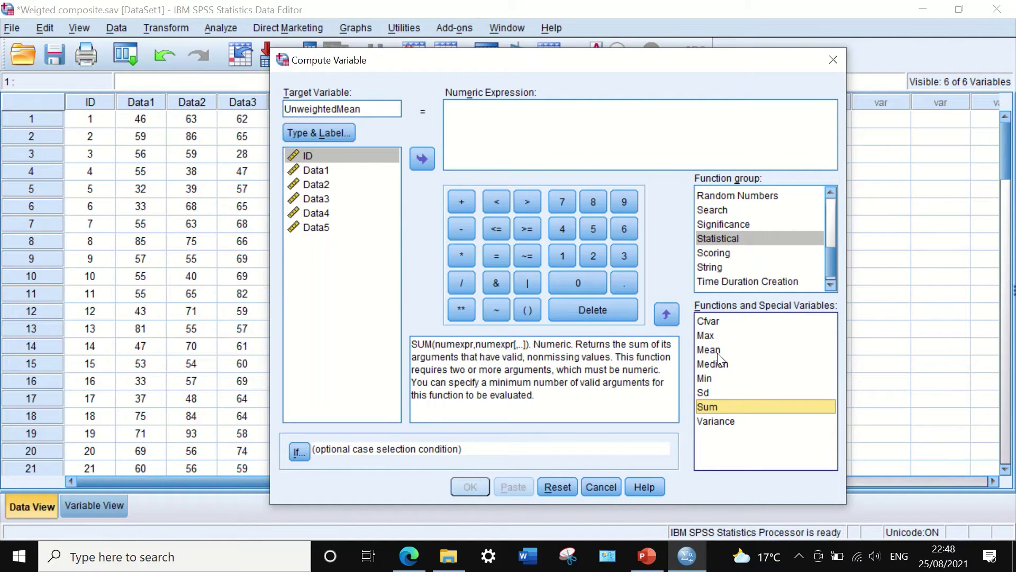
{"action": "left_click_drag", "start_coordinate": [717, 352], "coordinate": [471, 150]}
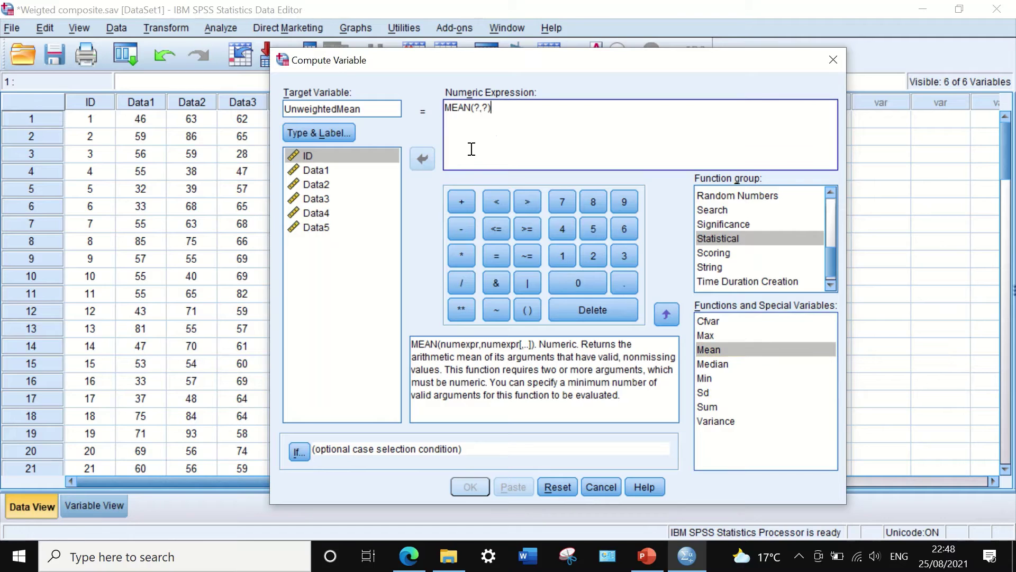
{"action": "double_click", "coordinate": [479, 108]}
{"action": "left_click_drag", "start_coordinate": [479, 108], "coordinate": [490, 108]}
{"action": "key", "text": "BackSpace"}
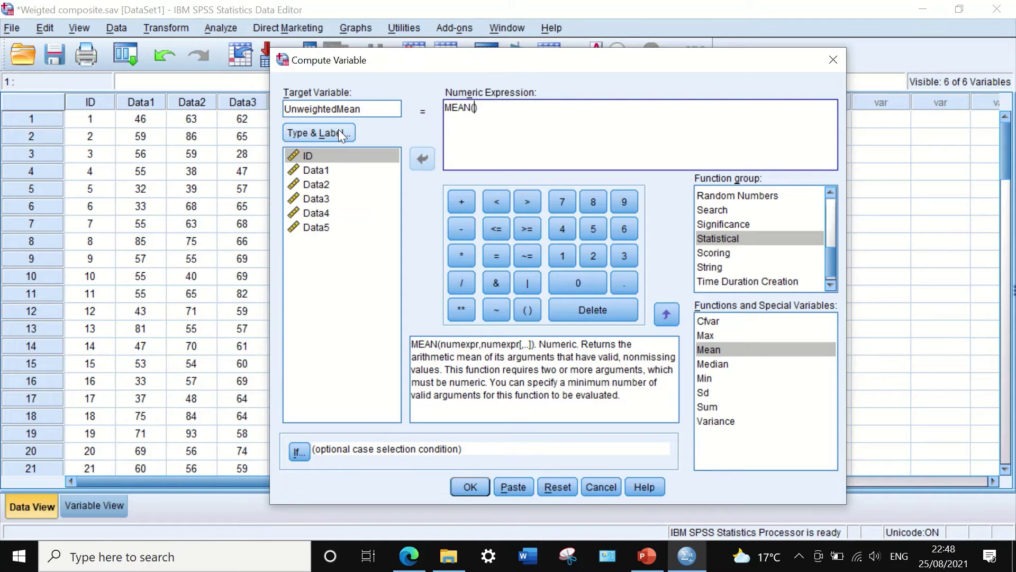
Step: Add Data1 and Data2 as comma-separated arguments inside the MEAN function
{"action": "left_click", "coordinate": [331, 170]}
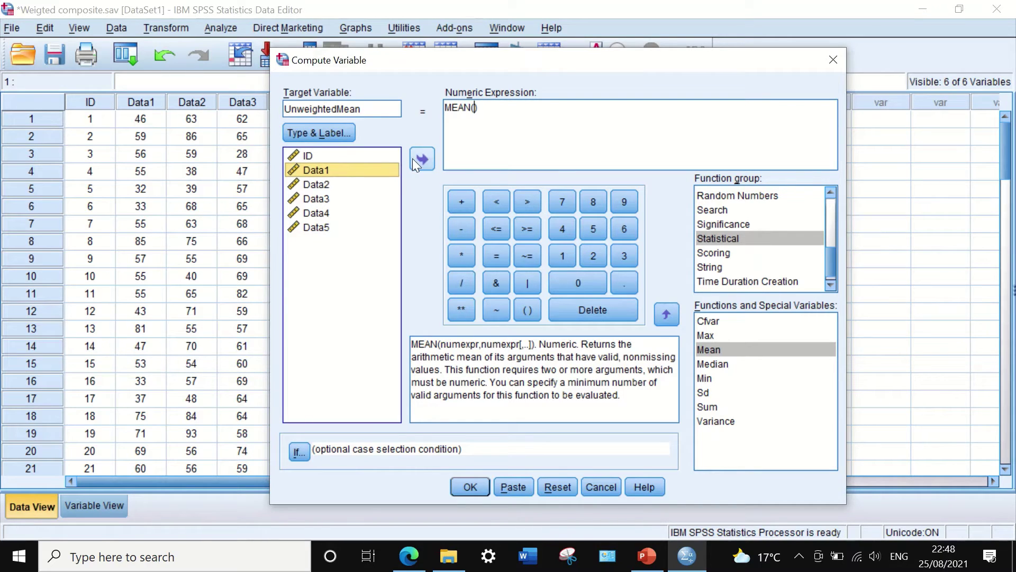
{"action": "left_click", "coordinate": [413, 159]}
{"action": "type", "text": ","}
{"action": "left_click", "coordinate": [328, 184]}
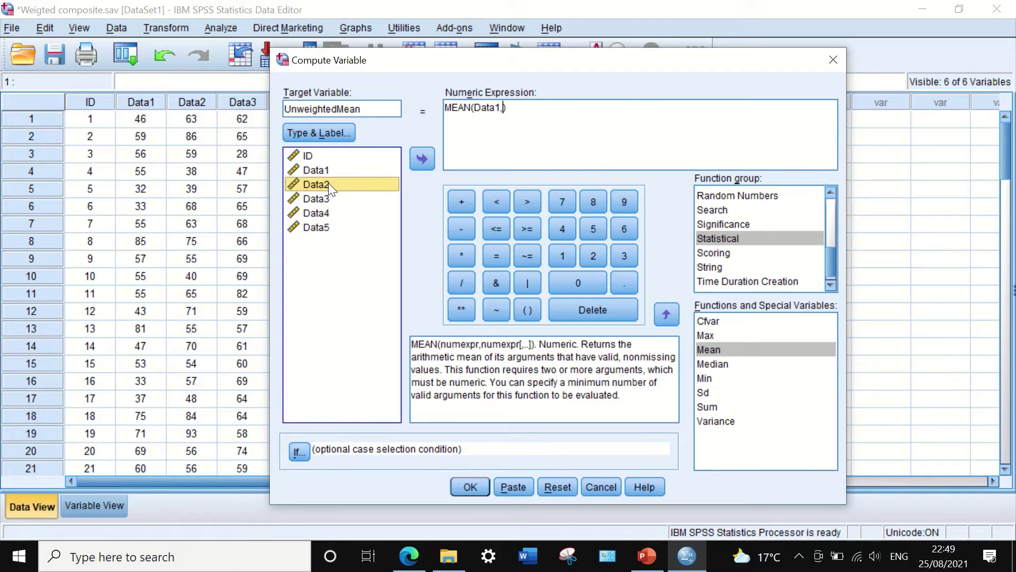
{"action": "left_click", "coordinate": [428, 154]}
{"action": "type", "text": ","}
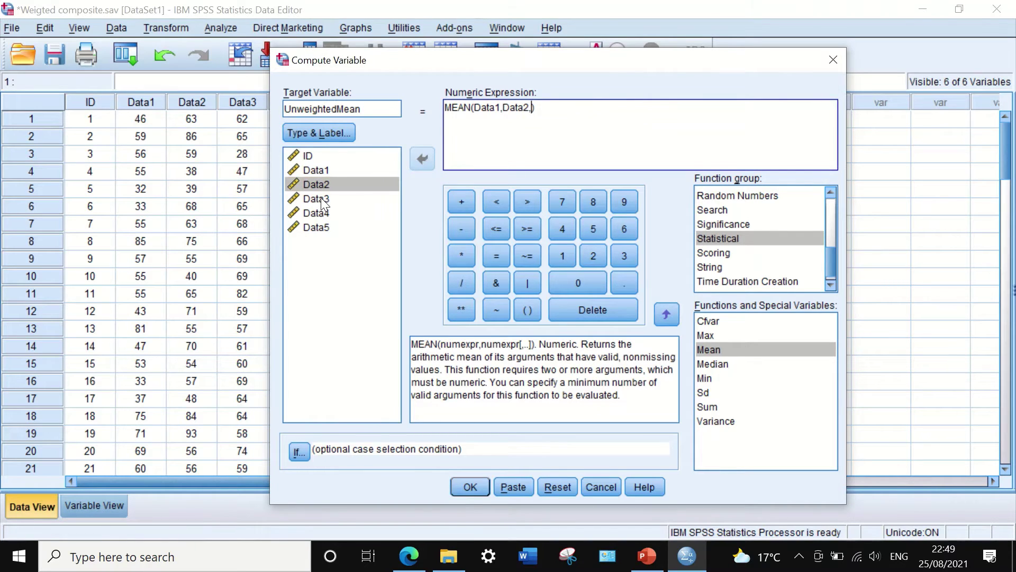
Step: Complete the MEAN arguments with Data3, Data4 and Data5, run the computation and return to the dataset
{"action": "left_click", "coordinate": [326, 198]}
{"action": "left_click", "coordinate": [420, 160]}
{"action": "type", "text": ","}
{"action": "left_click", "coordinate": [326, 213]}
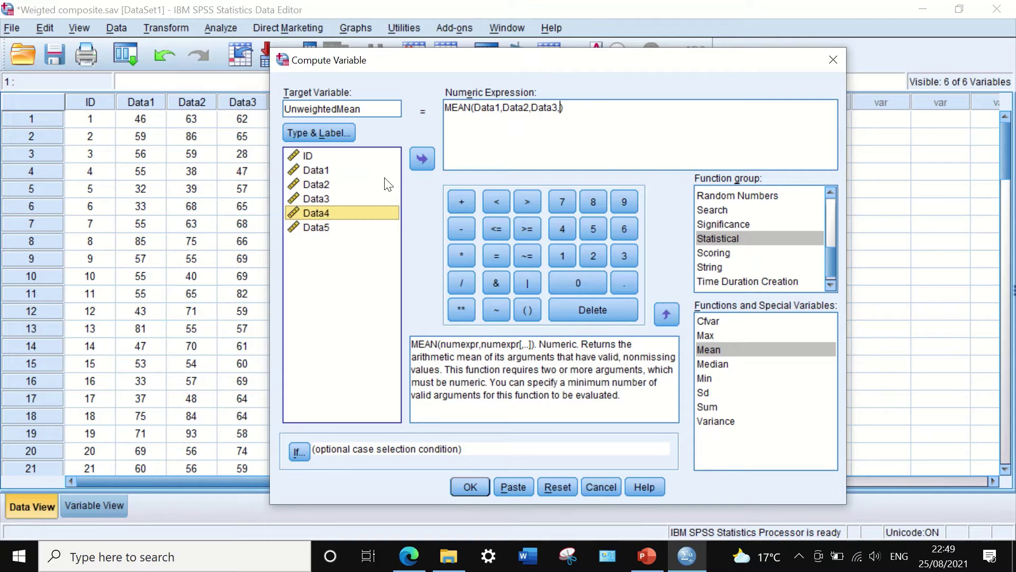
{"action": "left_click", "coordinate": [418, 157]}
{"action": "type", "text": ","}
{"action": "left_click", "coordinate": [319, 226]}
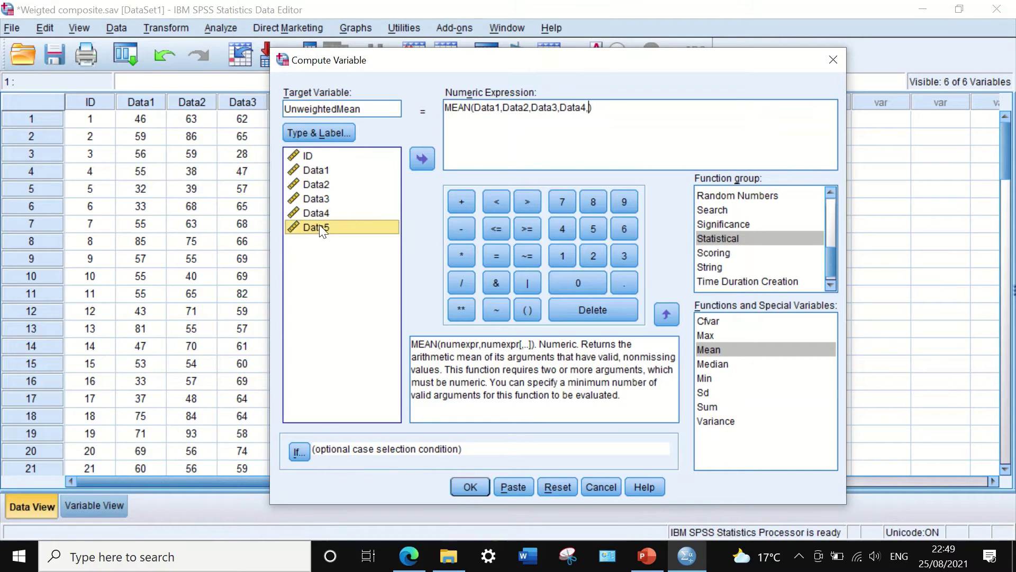
{"action": "left_click", "coordinate": [420, 159]}
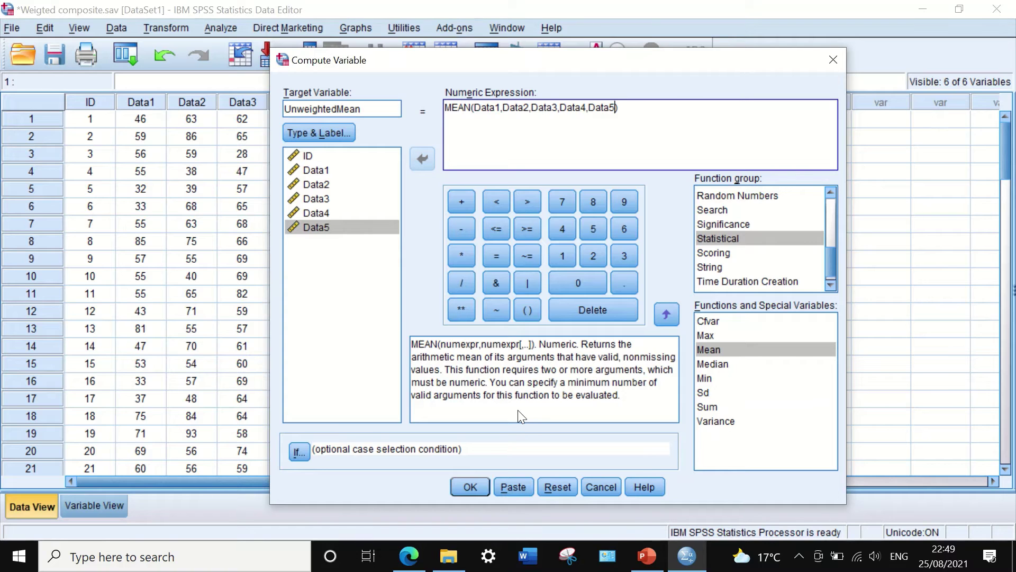
{"action": "left_click", "coordinate": [474, 489]}
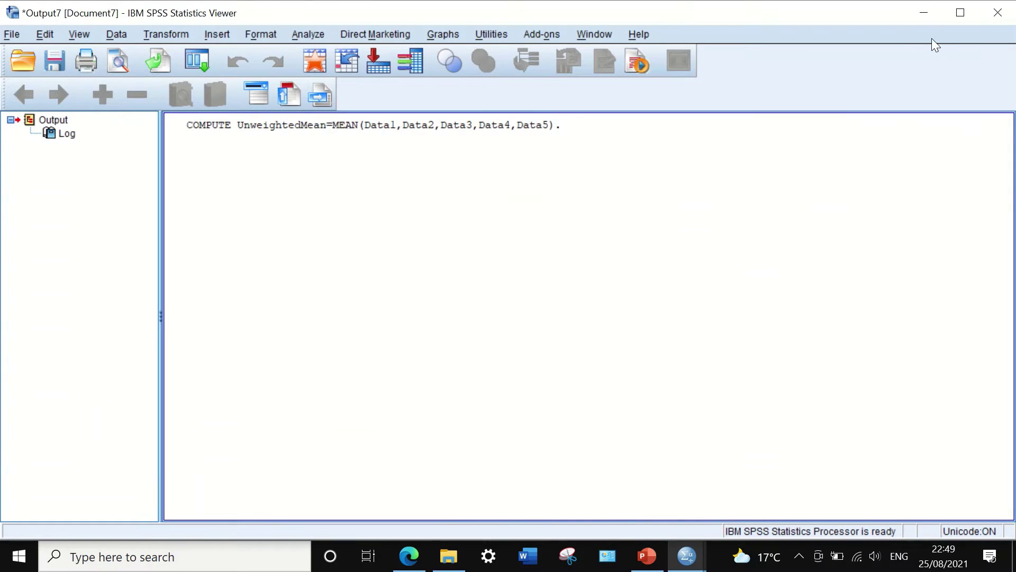
{"action": "left_click", "coordinate": [924, 11]}
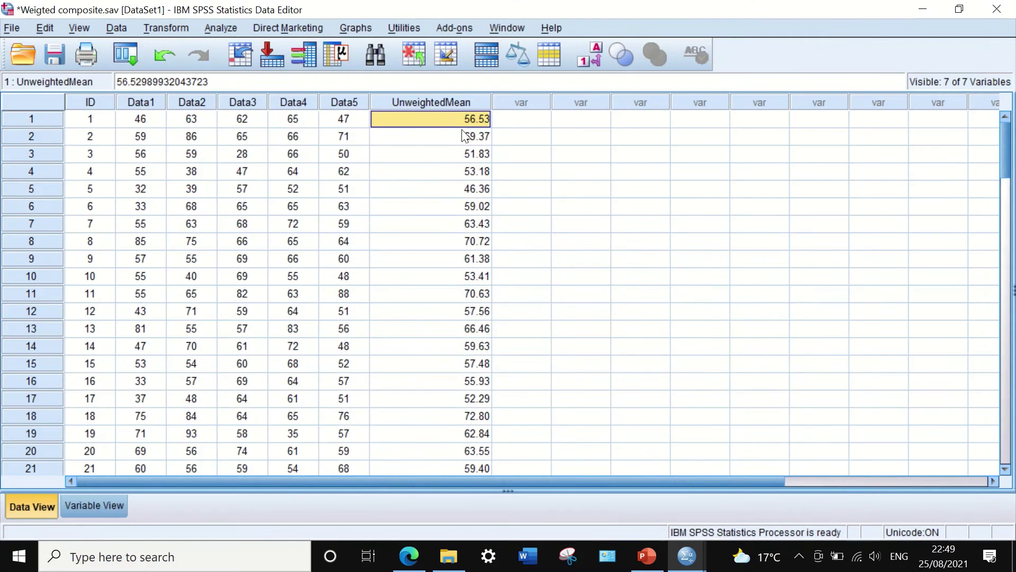
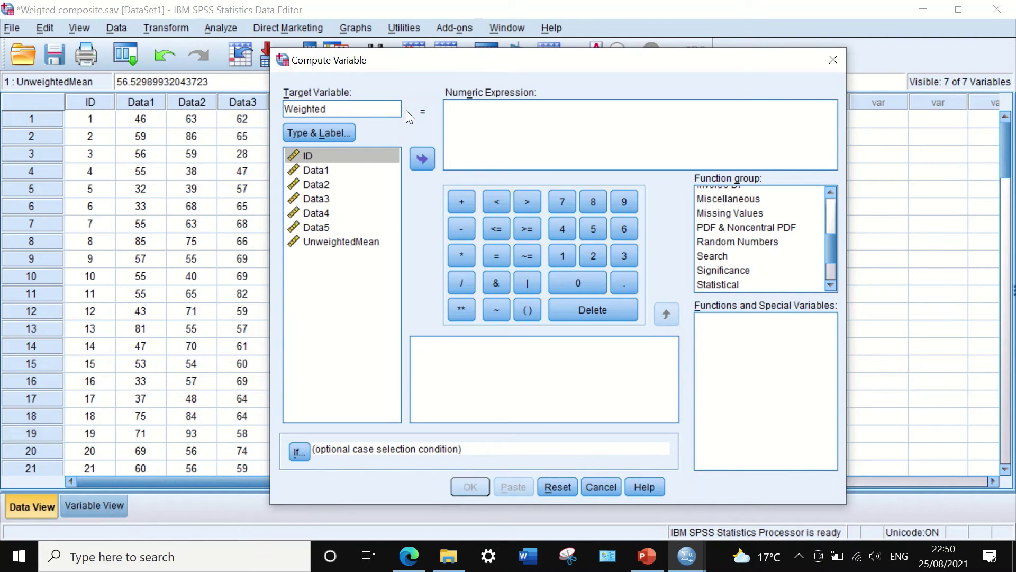
Step: Name the new target variable WeightedMean and begin its numeric expression with the term (Data1 * .4)
{"action": "type", "text": "Mean"}
{"action": "left_click_drag", "start_coordinate": [623, 65], "coordinate": [585, 61]}
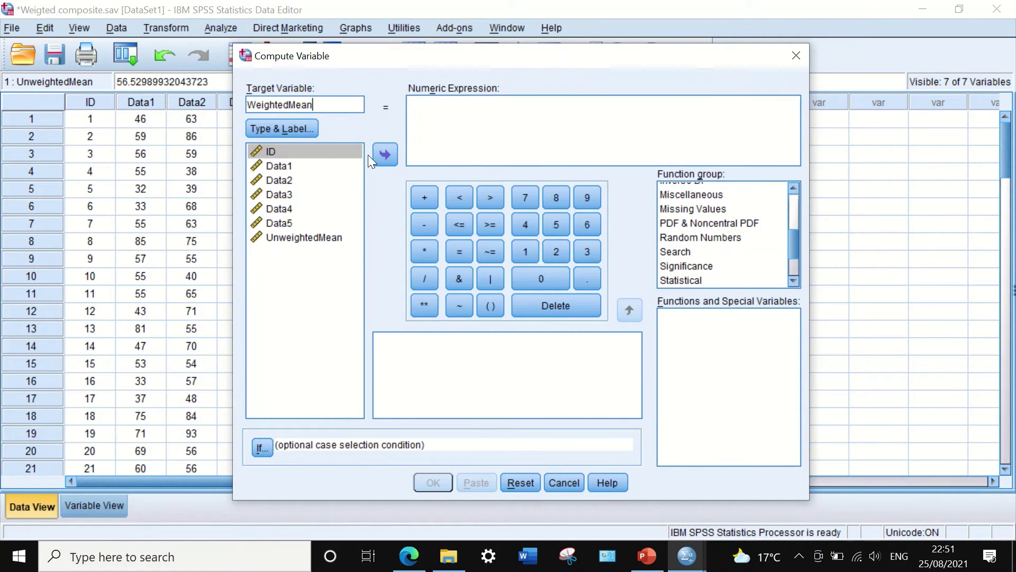
{"action": "left_click", "coordinate": [487, 306]}
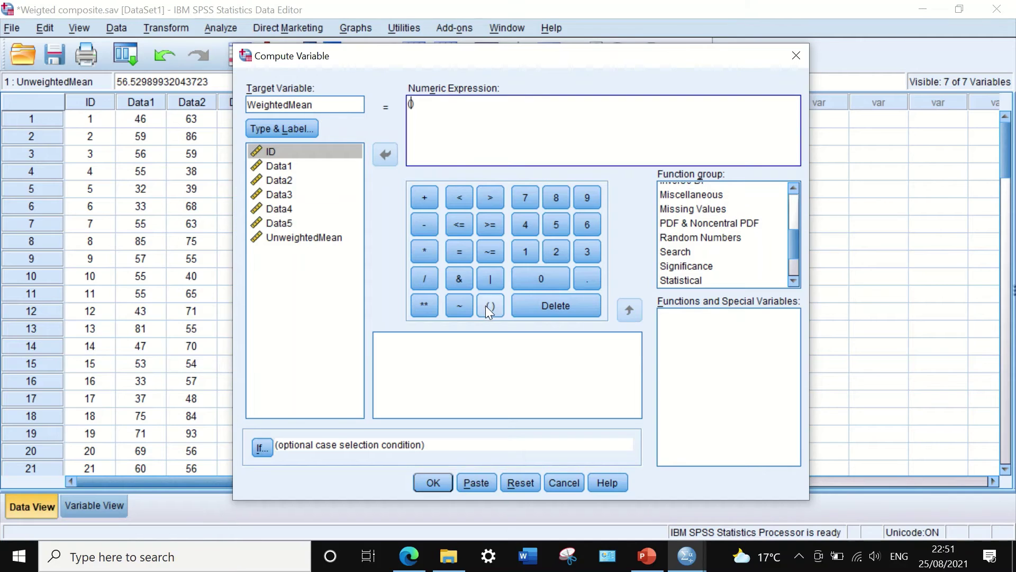
{"action": "left_click", "coordinate": [279, 167]}
{"action": "left_click", "coordinate": [381, 156]}
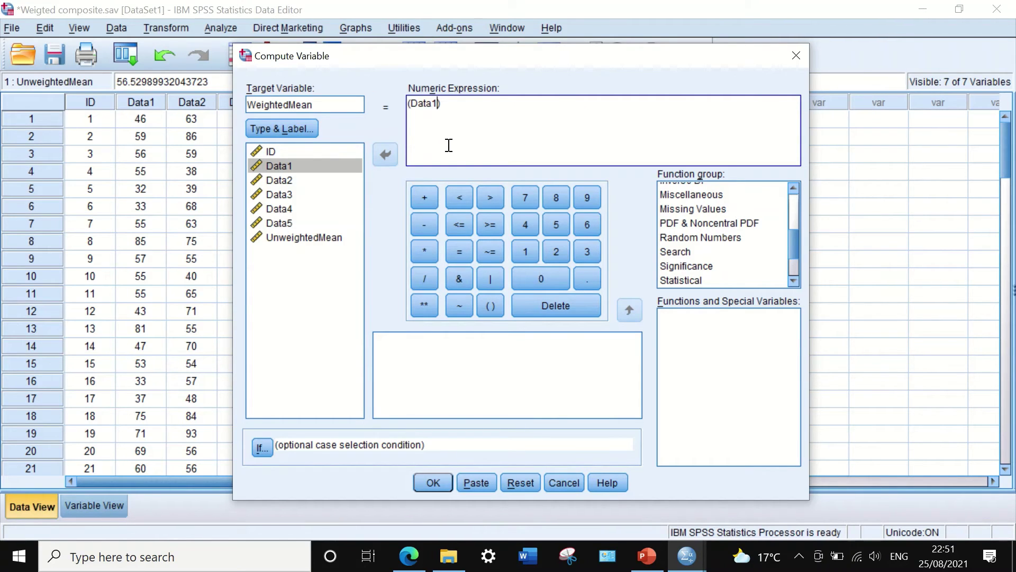
{"action": "left_click", "coordinate": [428, 250]}
{"action": "left_click", "coordinate": [522, 226]}
Step: Append the term + (Data2 * .15) to the WeightedMean expression
{"action": "left_click", "coordinate": [427, 201]}
{"action": "left_click", "coordinate": [490, 305]}
{"action": "left_click", "coordinate": [283, 180]}
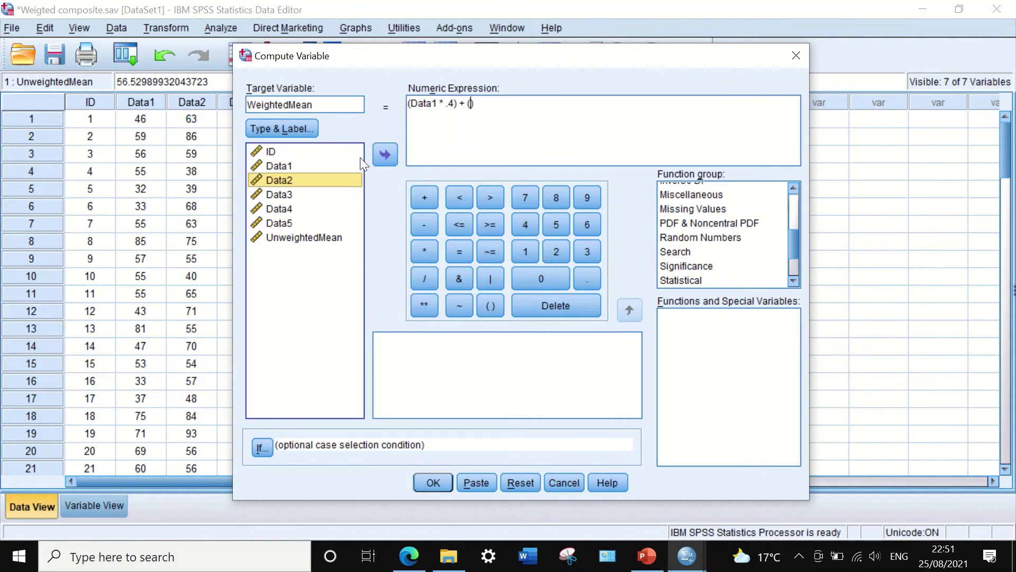
{"action": "left_click", "coordinate": [384, 155]}
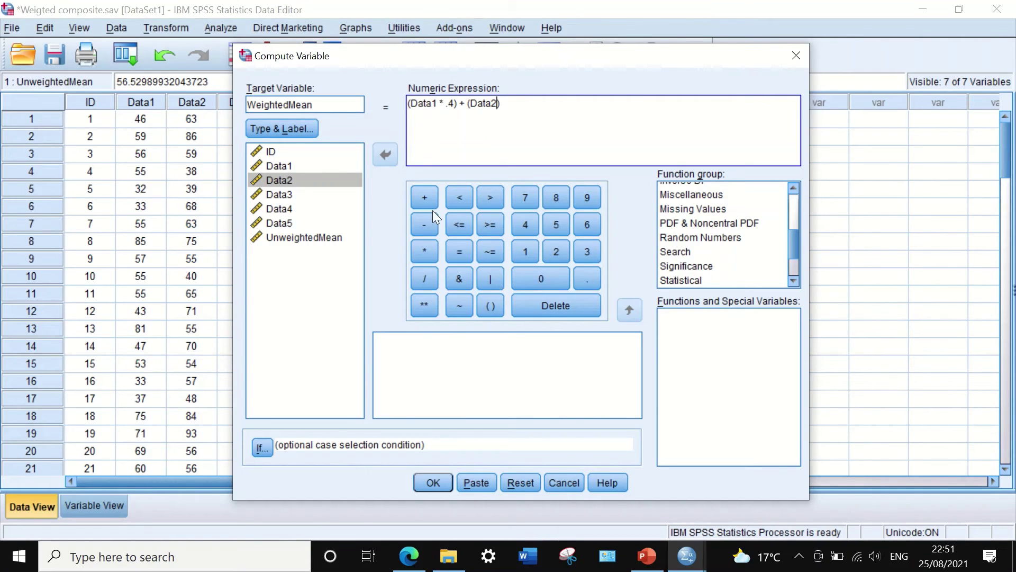
{"action": "left_click", "coordinate": [428, 250]}
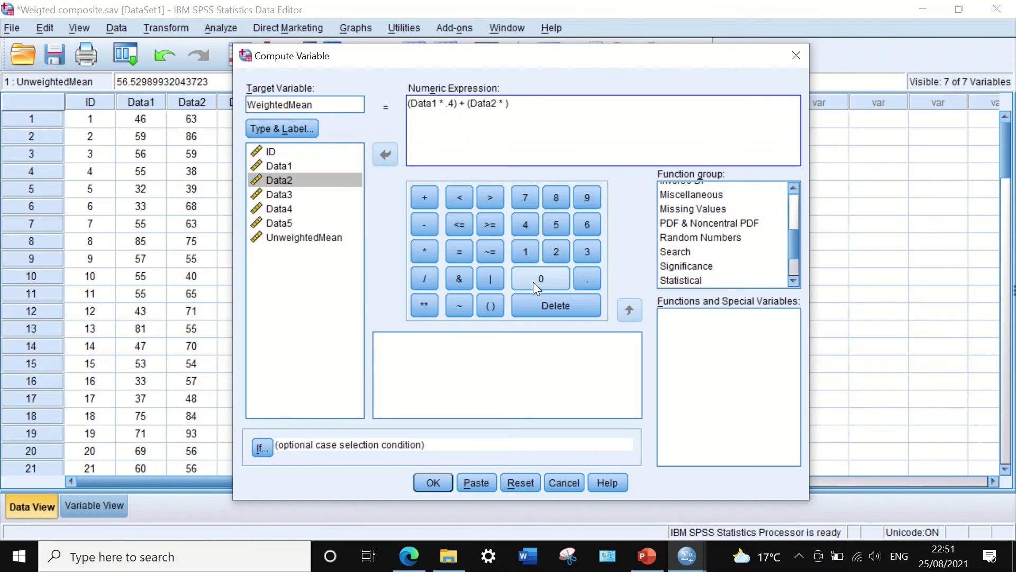
{"action": "left_click", "coordinate": [585, 280]}
{"action": "left_click", "coordinate": [524, 249]}
{"action": "left_click", "coordinate": [556, 224]}
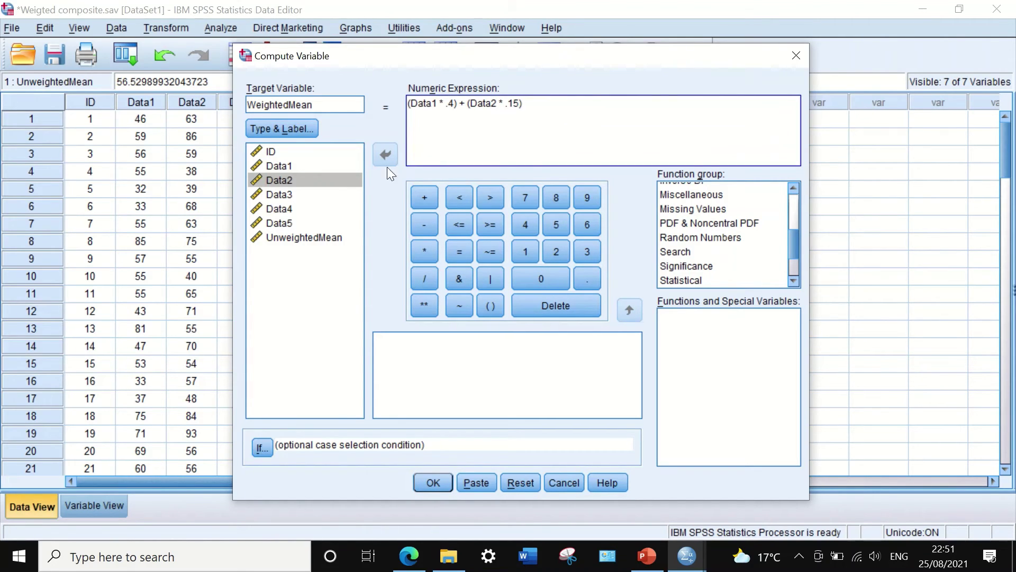
Step: Append the term + (Data3 * .15) to the WeightedMean expression, leaving the cursor after its closing parenthesis
{"action": "left_click", "coordinate": [426, 199]}
{"action": "left_click", "coordinate": [489, 306]}
{"action": "left_click", "coordinate": [312, 195]}
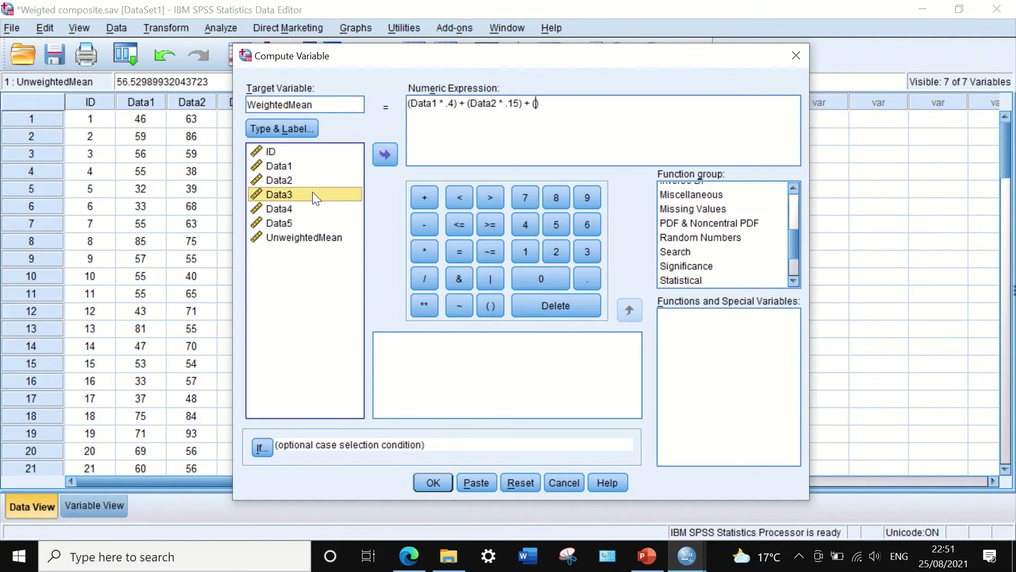
{"action": "left_click", "coordinate": [385, 155]}
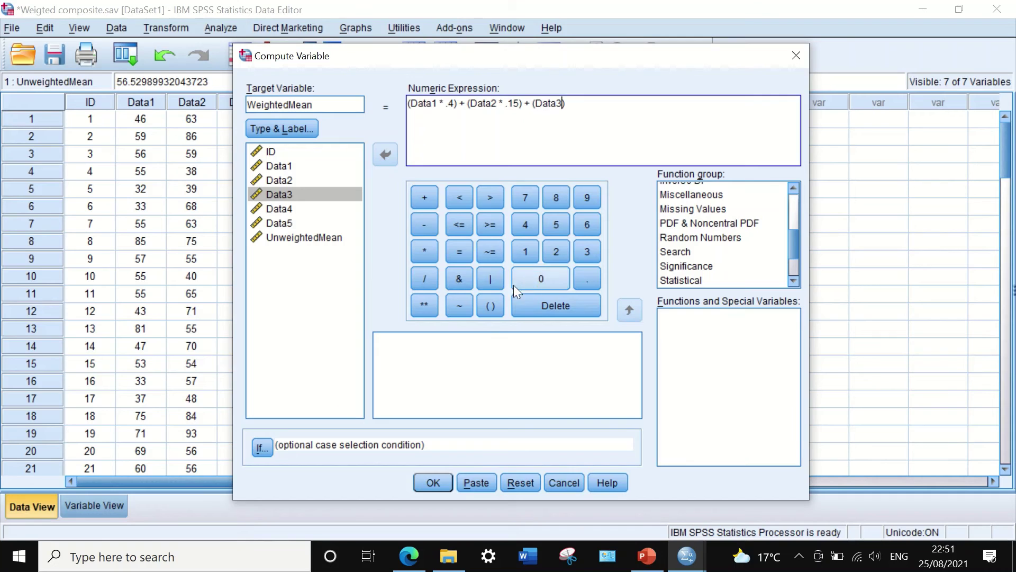
{"action": "left_click", "coordinate": [422, 253]}
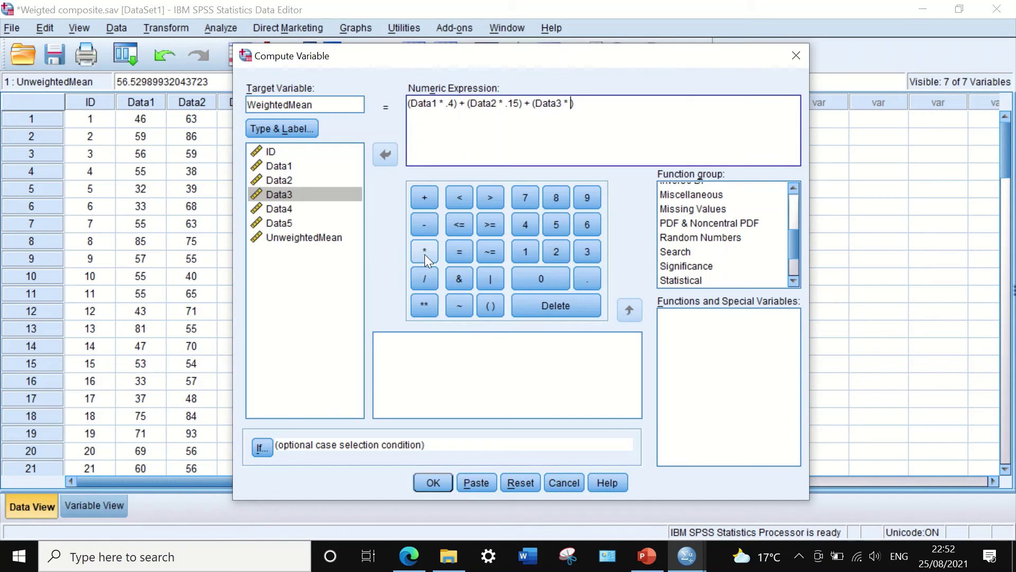
{"action": "left_click", "coordinate": [584, 279]}
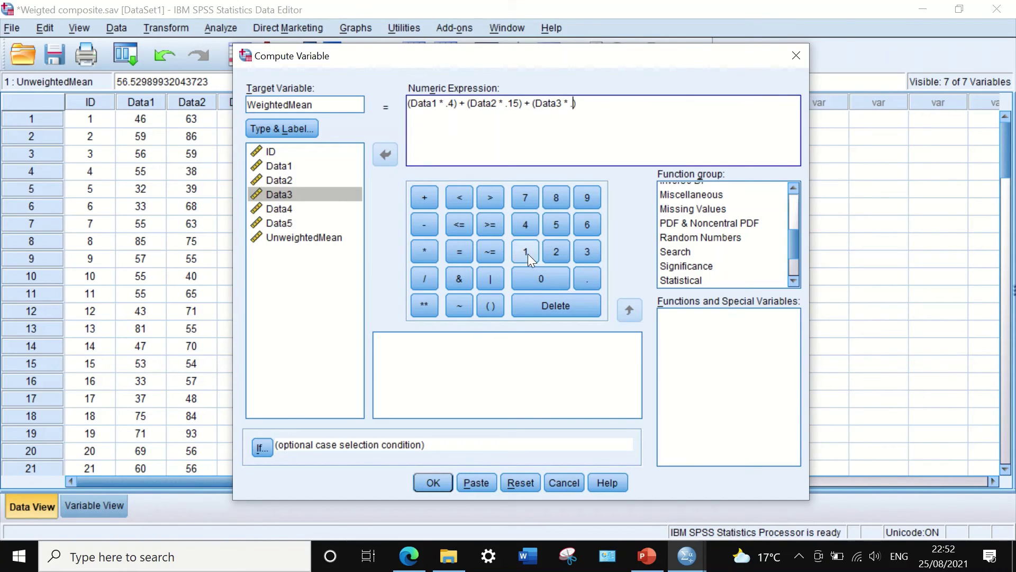
{"action": "left_click", "coordinate": [517, 252]}
{"action": "left_click", "coordinate": [557, 225]}
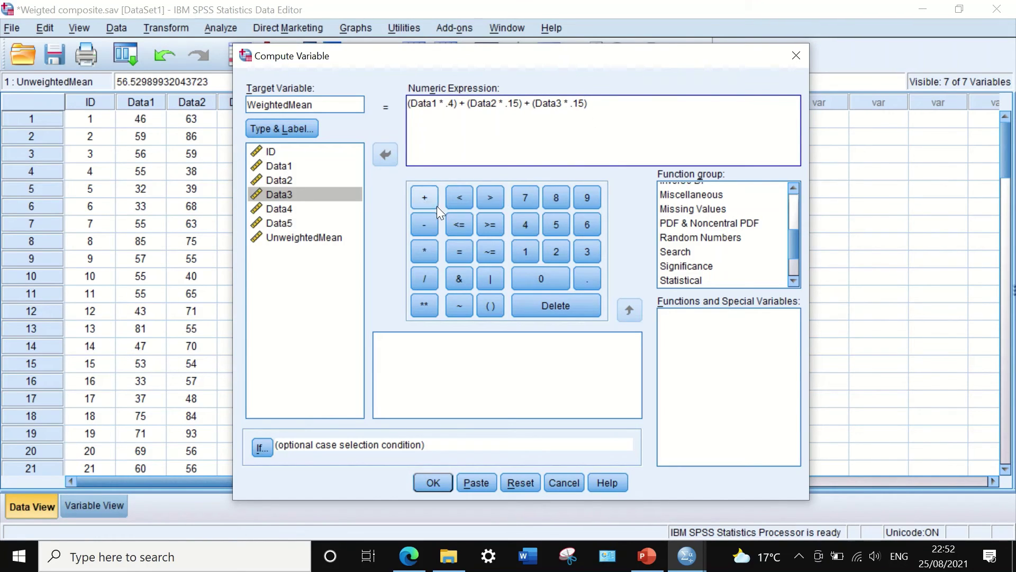
{"action": "left_click", "coordinate": [600, 103]}
{"action": "type", "text": ")"}
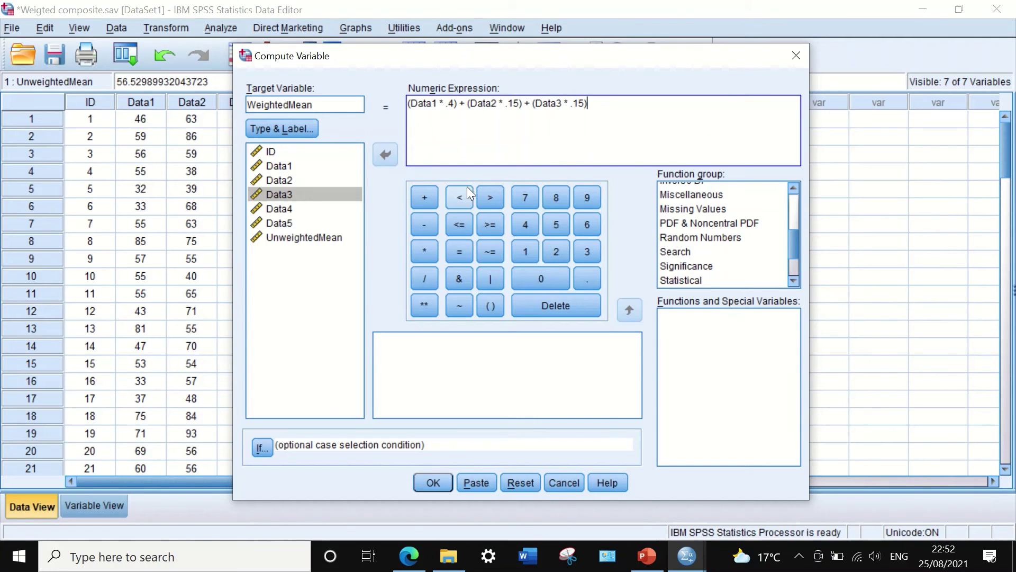
Step: Append the term + (Data4 * .15) to the WeightedMean expression
{"action": "left_click", "coordinate": [488, 302]}
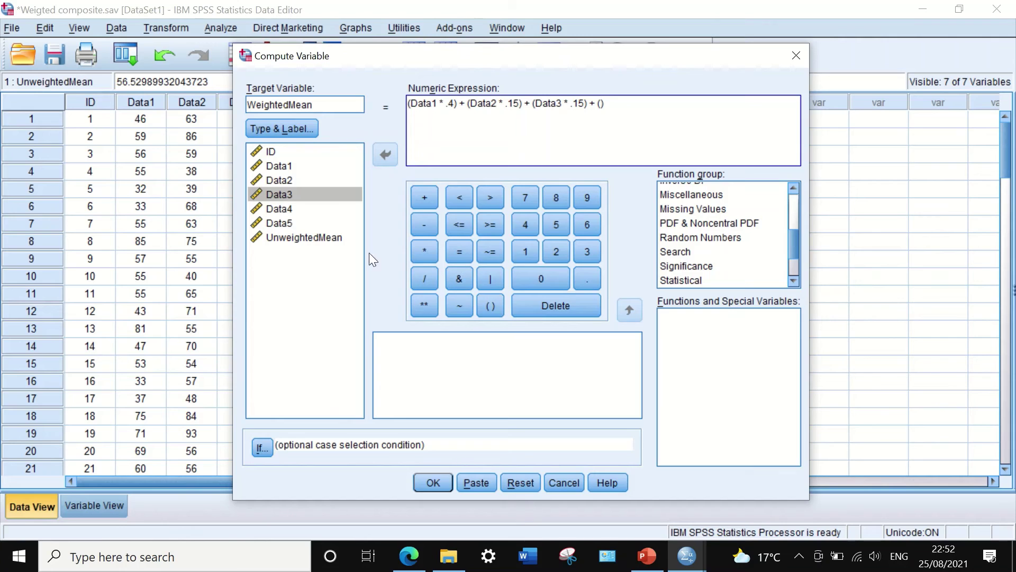
{"action": "left_click", "coordinate": [285, 209]}
{"action": "left_click", "coordinate": [380, 153]}
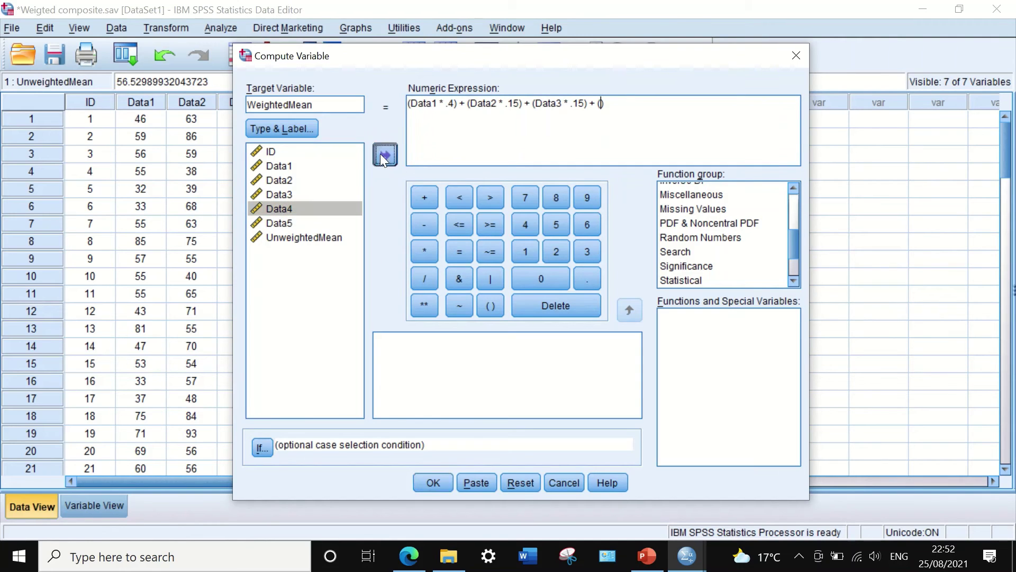
{"action": "left_click", "coordinate": [420, 246]}
{"action": "left_click", "coordinate": [583, 276]}
{"action": "left_click", "coordinate": [522, 248]}
{"action": "left_click", "coordinate": [557, 223]}
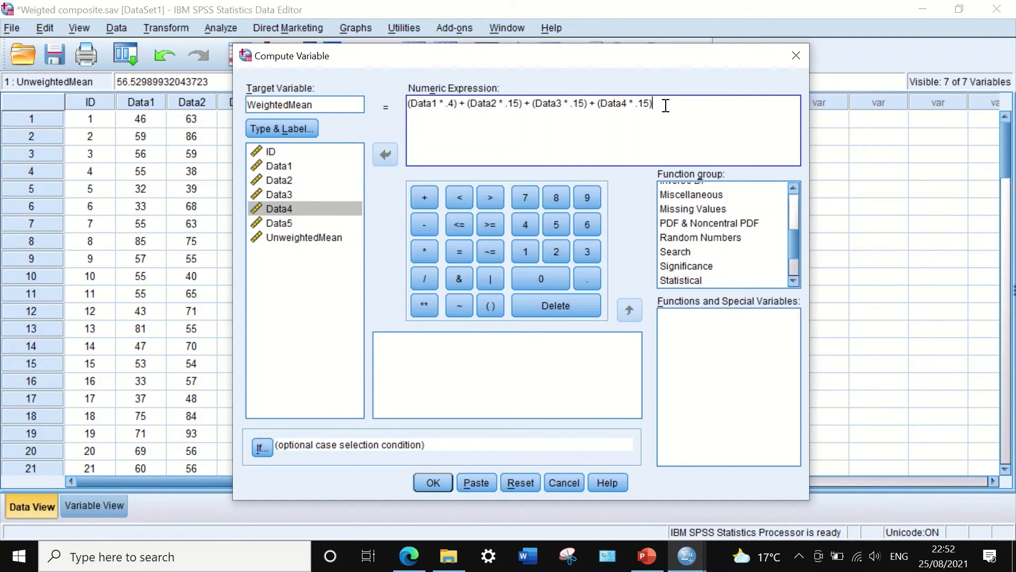
Step: Append + Data5 to the WeightedMean expression and enclose Data5 in parentheses
{"action": "left_click", "coordinate": [424, 199]}
{"action": "left_click", "coordinate": [292, 222]}
{"action": "left_click", "coordinate": [387, 156]}
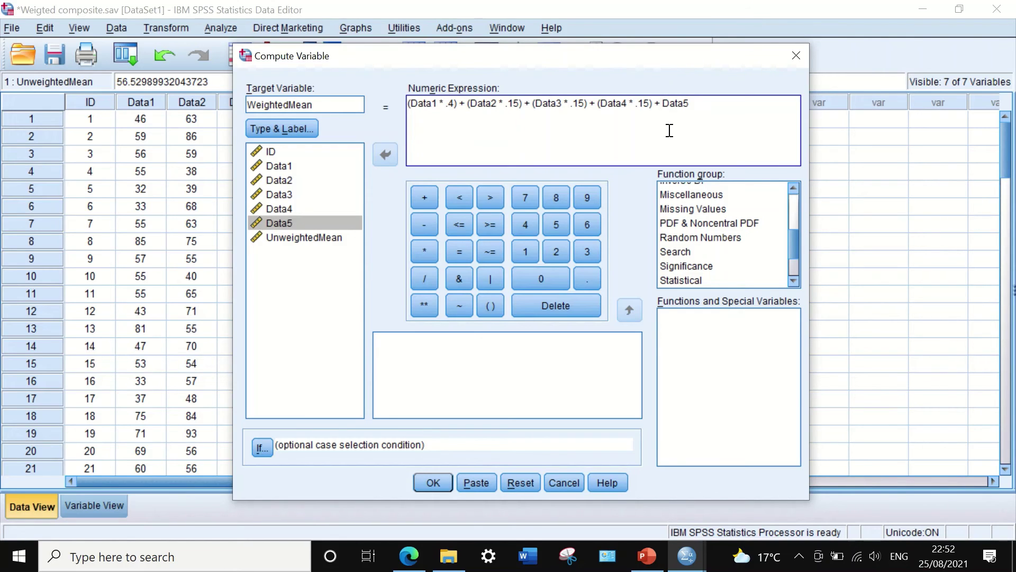
{"action": "type", "text": "("}
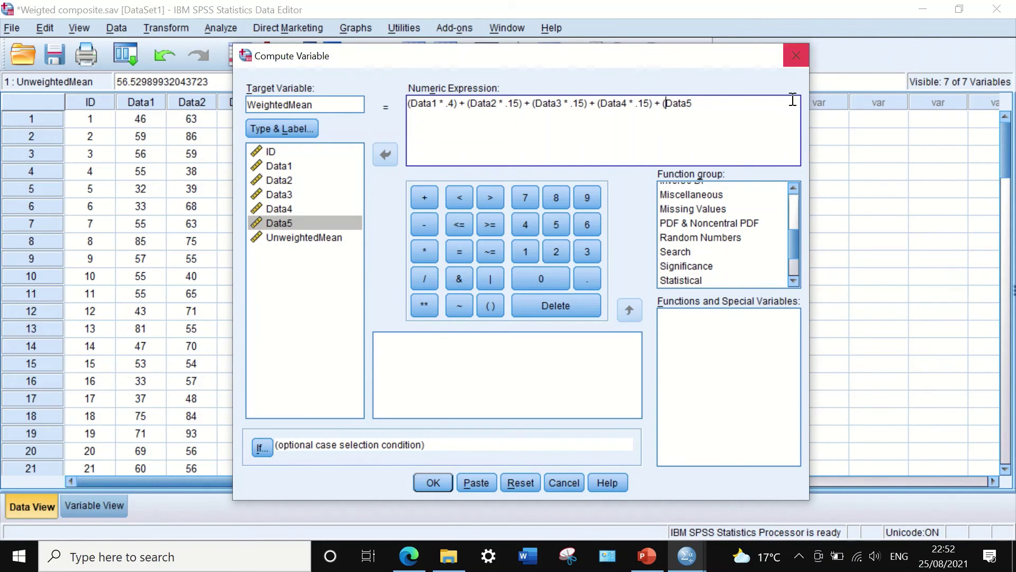
{"action": "left_click", "coordinate": [704, 102]}
{"action": "type", "text": ")"}
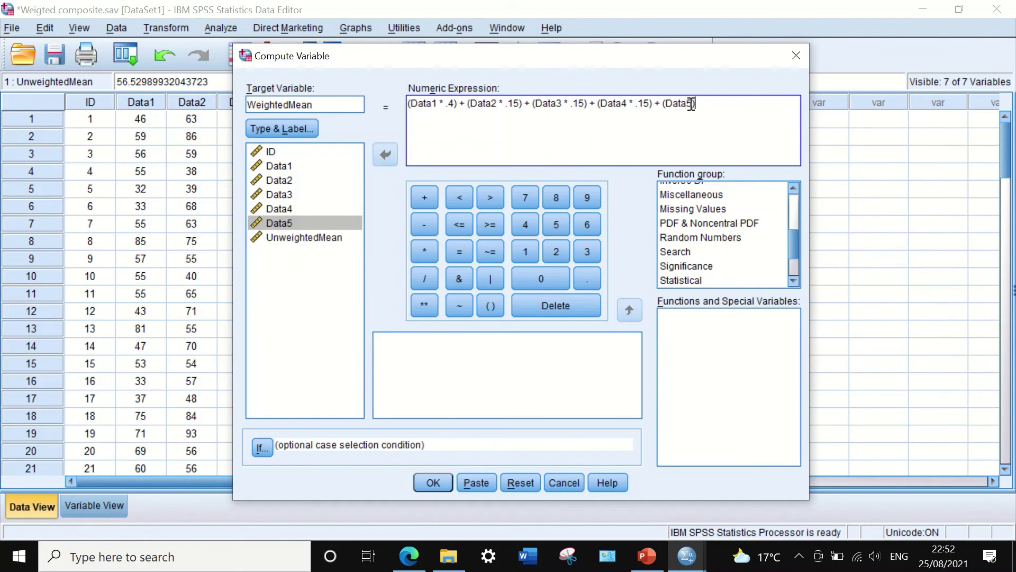
Step: Multiply Data5 by .15 inside its parentheses, then run the WeightedMean computation and return to the dataset
{"action": "left_click", "coordinate": [425, 249]}
{"action": "left_click", "coordinate": [526, 252]}
{"action": "left_click", "coordinate": [555, 224]}
{"action": "left_click", "coordinate": [436, 481]}
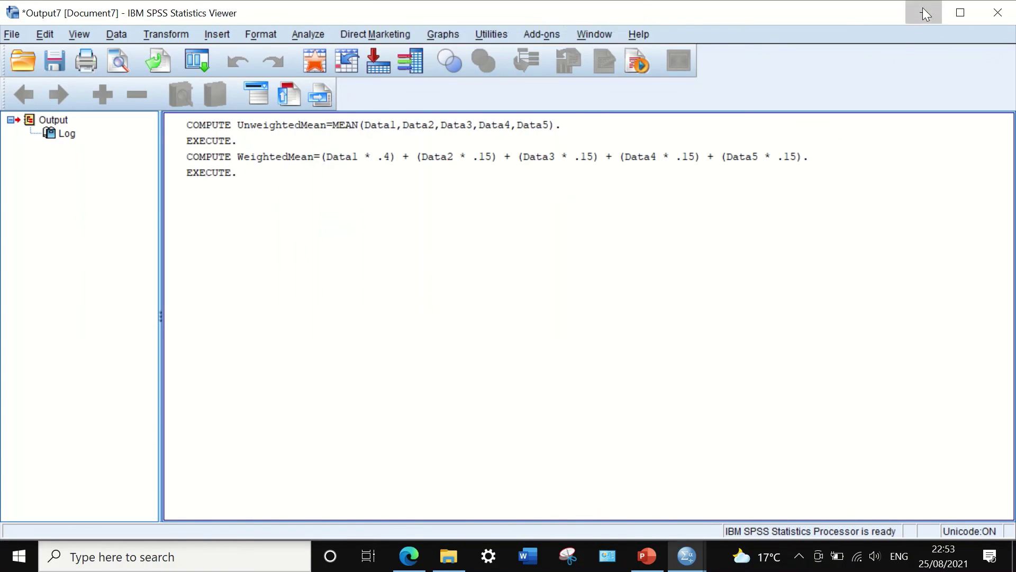
{"action": "left_click", "coordinate": [924, 11]}
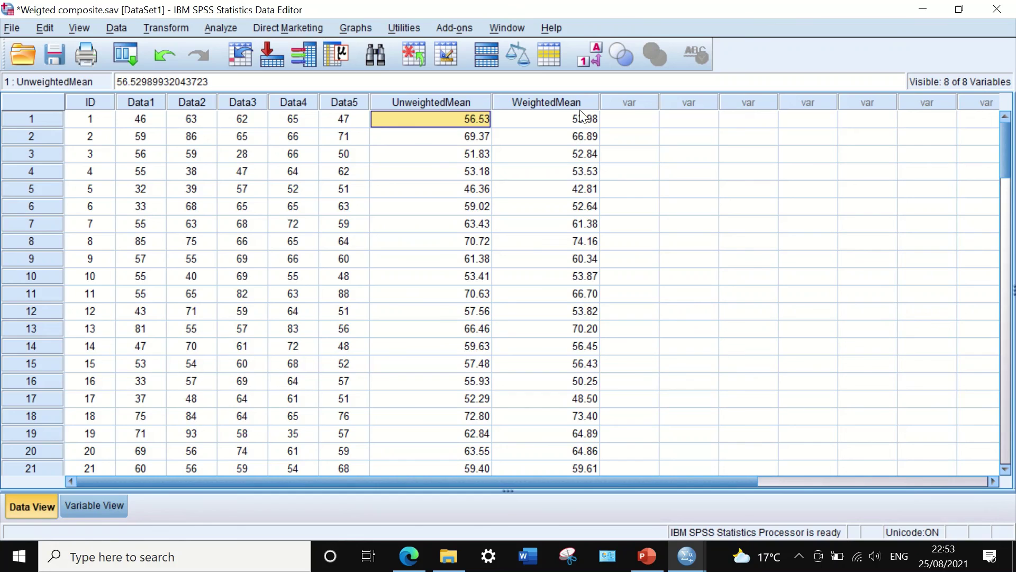